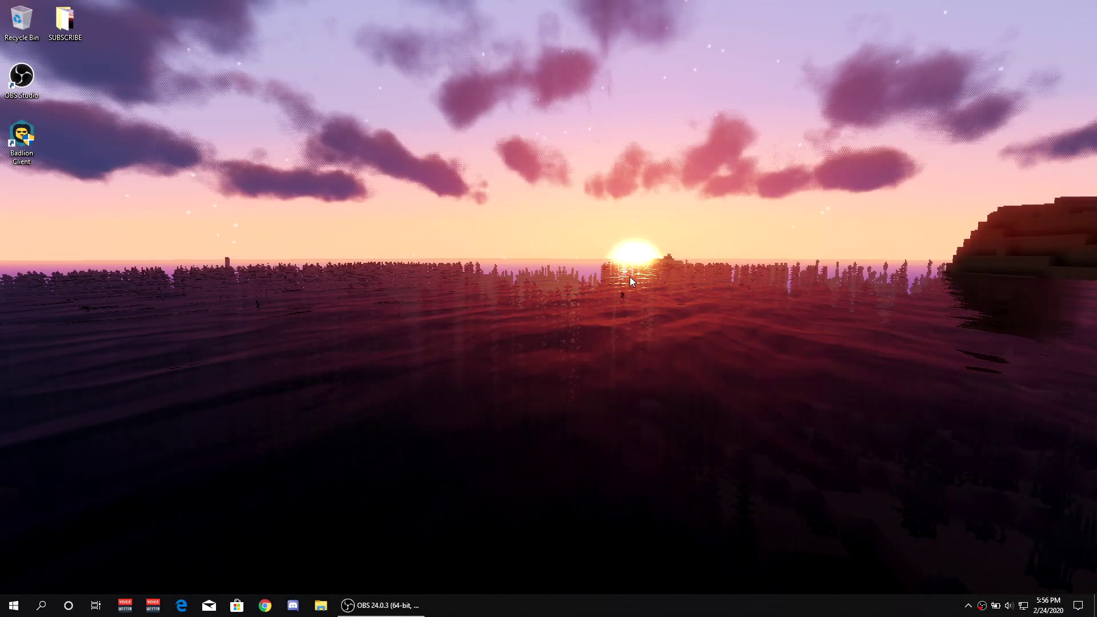
- Drag across the desktop, then bring up the OBS Studio 24.0.3 taskbar preview
left_click_drag(346, 58, 496, 150)
left_click_drag(375, 197, 636, 321)
left_click_drag(684, 342, 786, 417)
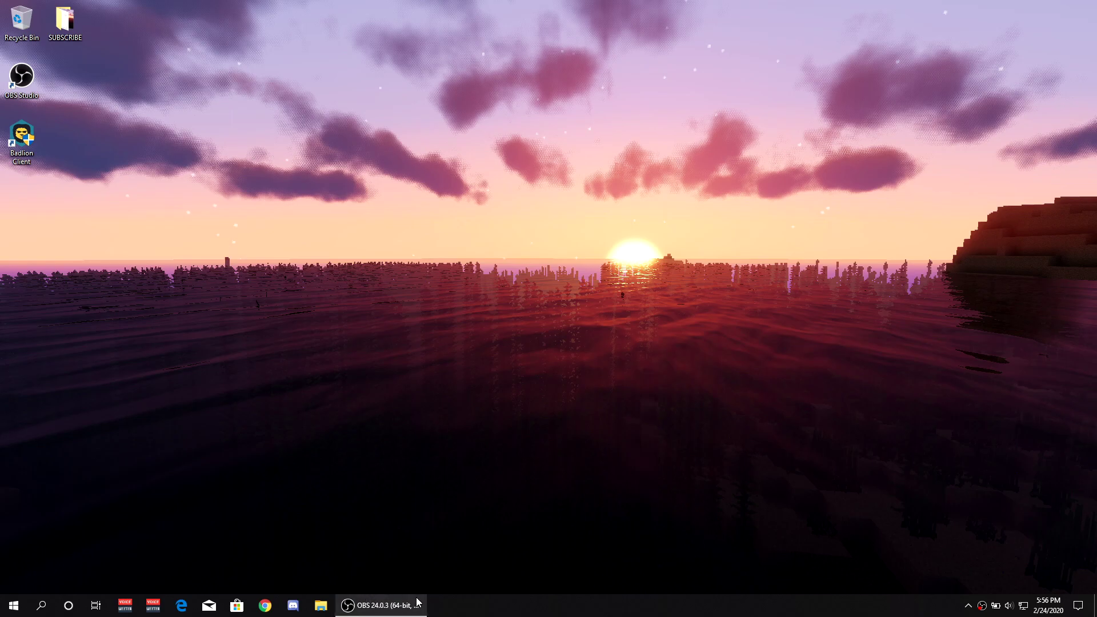
mouse_move(418, 602)
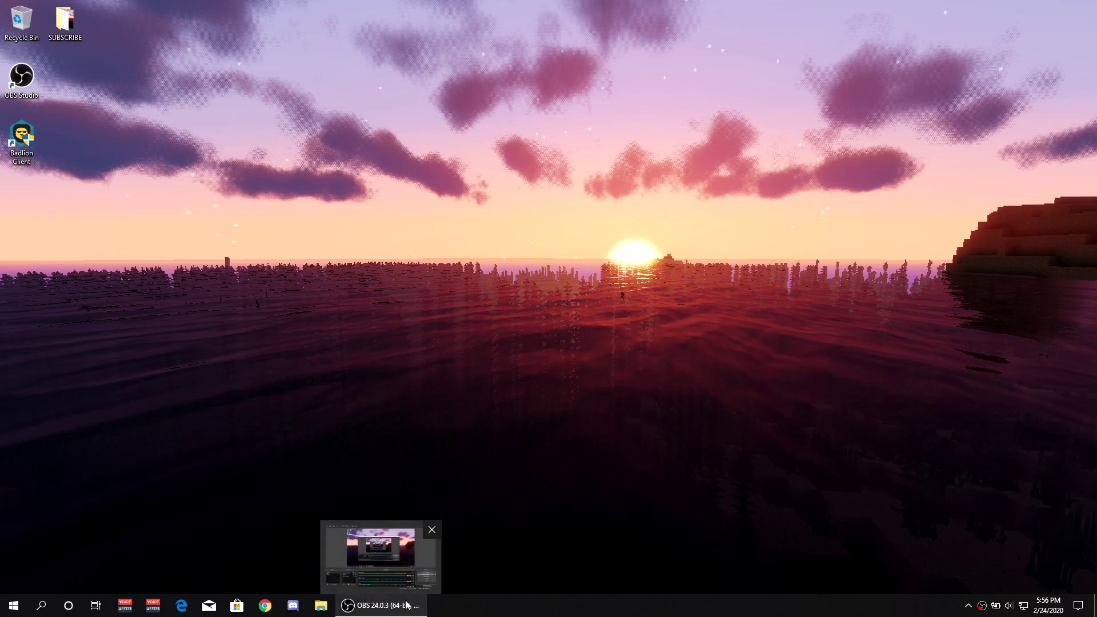
- Restore OBS Studio and minimize it twice, leaving it minimized with recording running
left_click(413, 568)
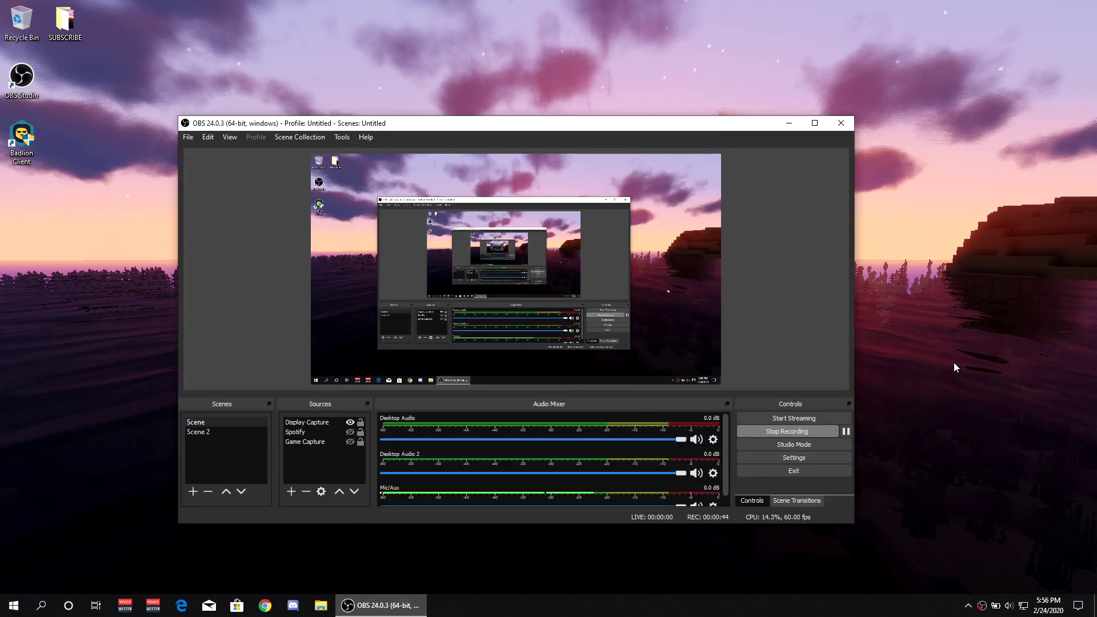
left_click(790, 123)
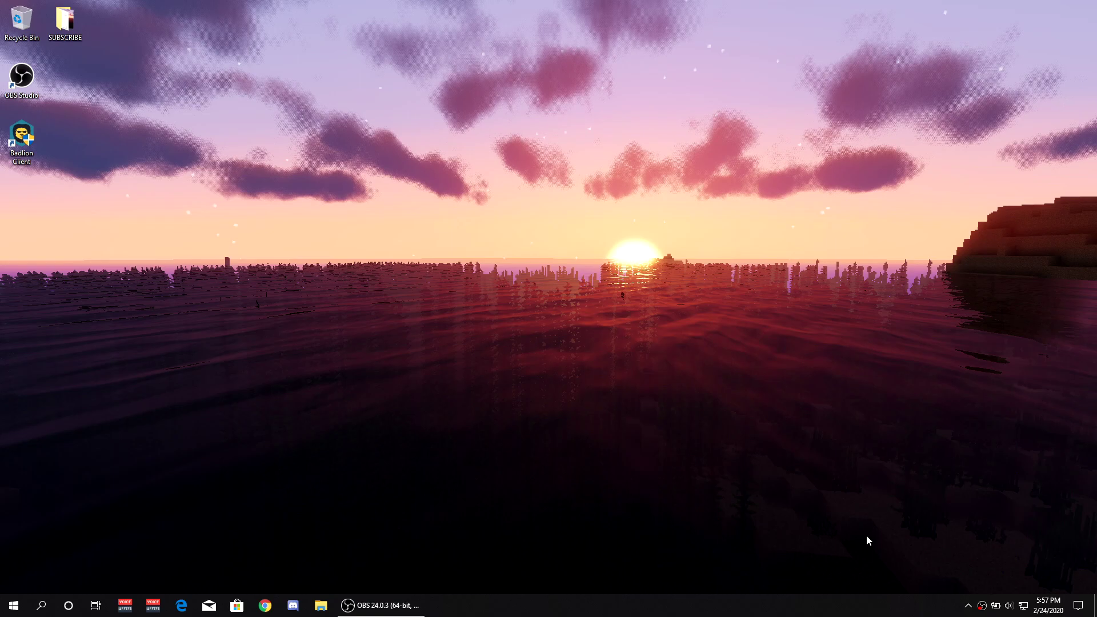
left_click(382, 605)
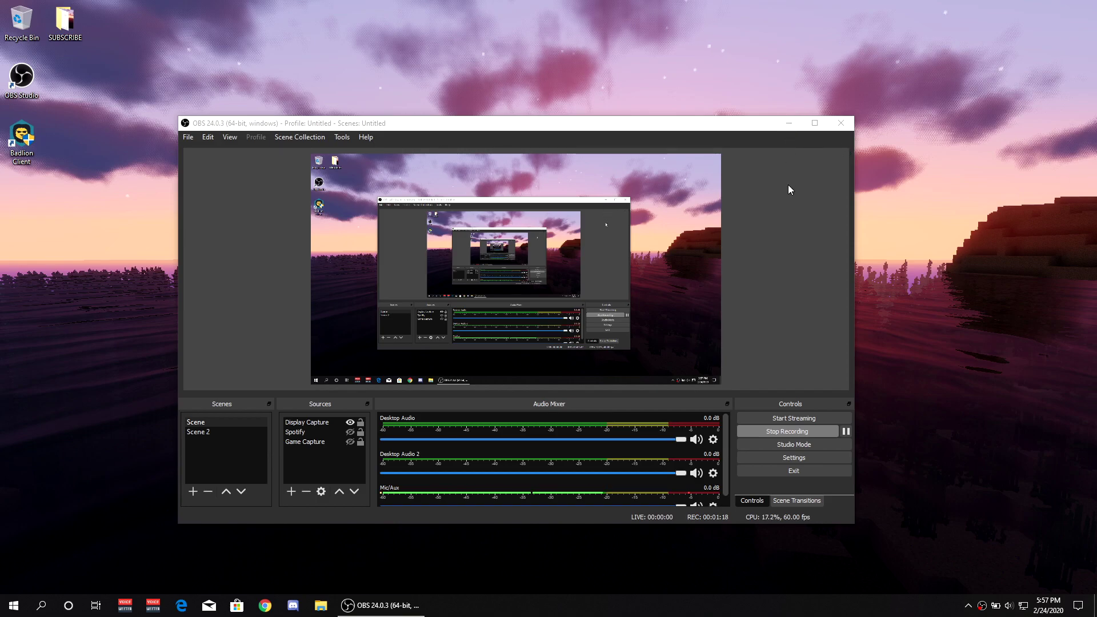
left_click(798, 128)
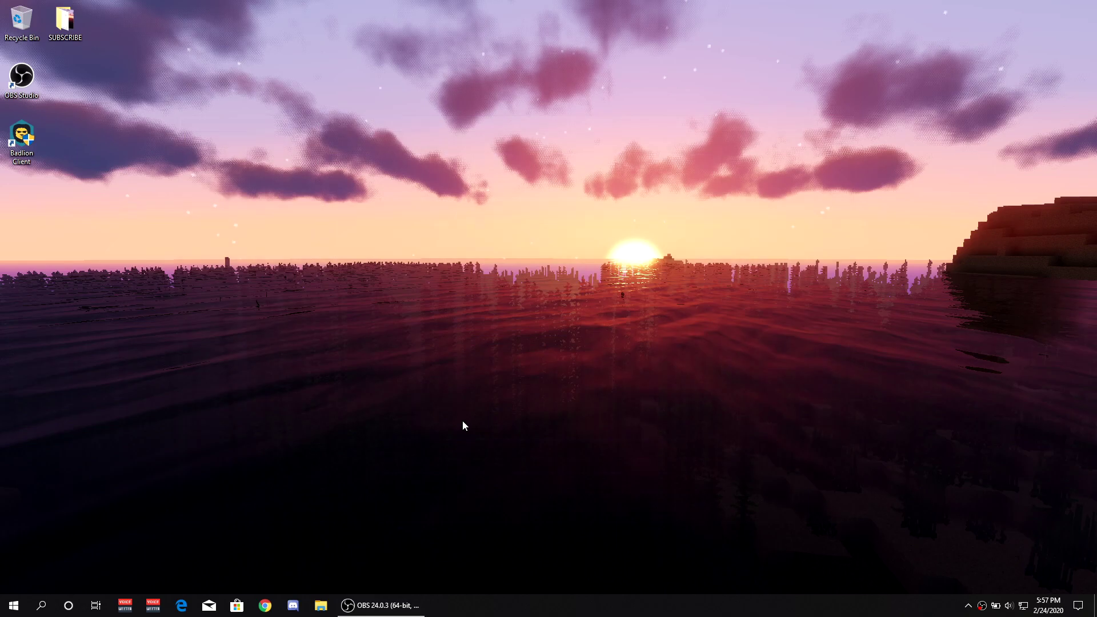
- Restore and reposition OBS, hide the Spotify source, and open Settings on General
left_click(380, 606)
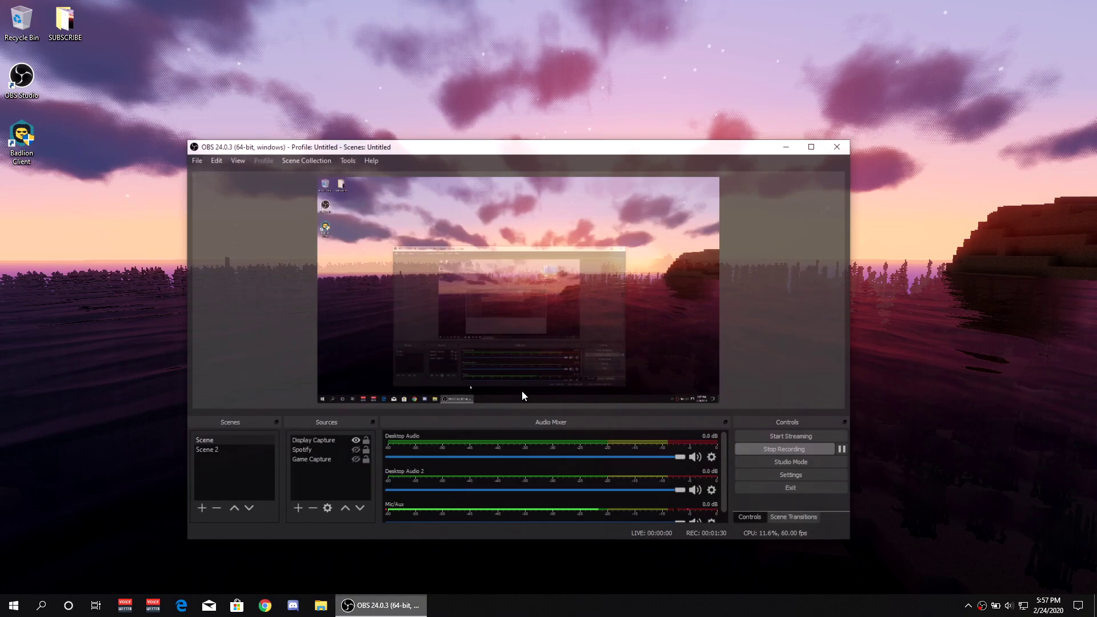
left_click_drag(374, 130, 398, 119)
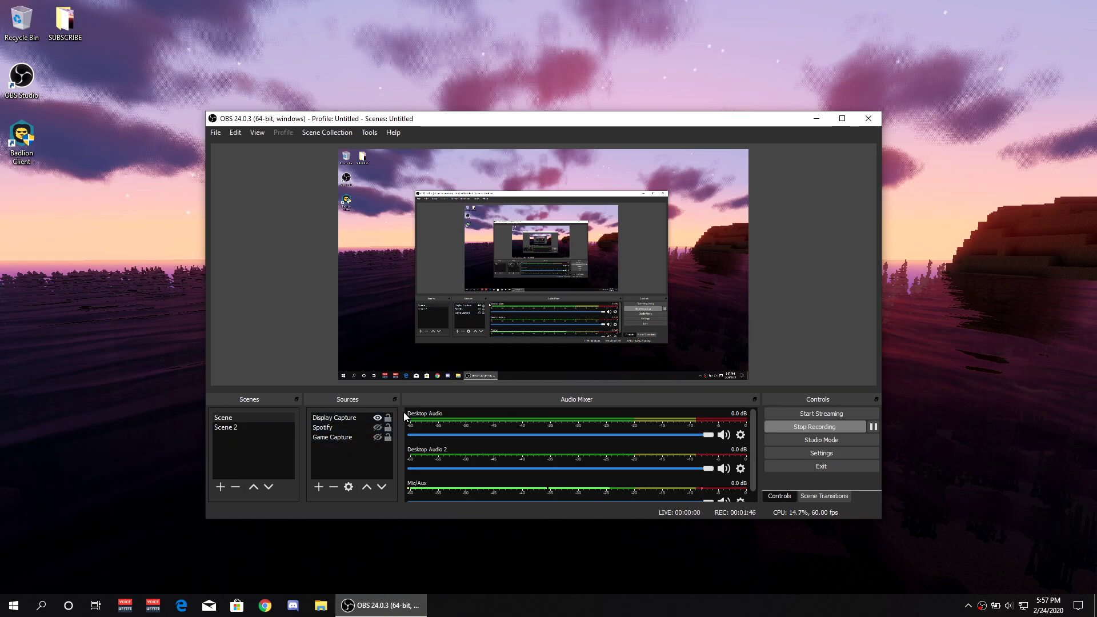
left_click(378, 427)
left_click(815, 451)
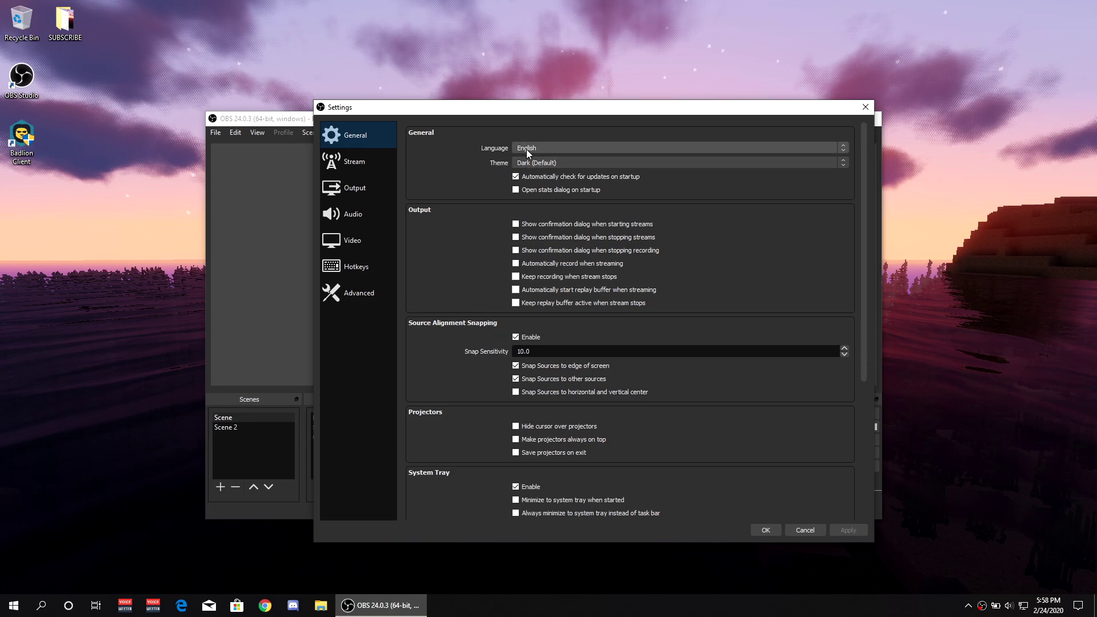
left_click(540, 162)
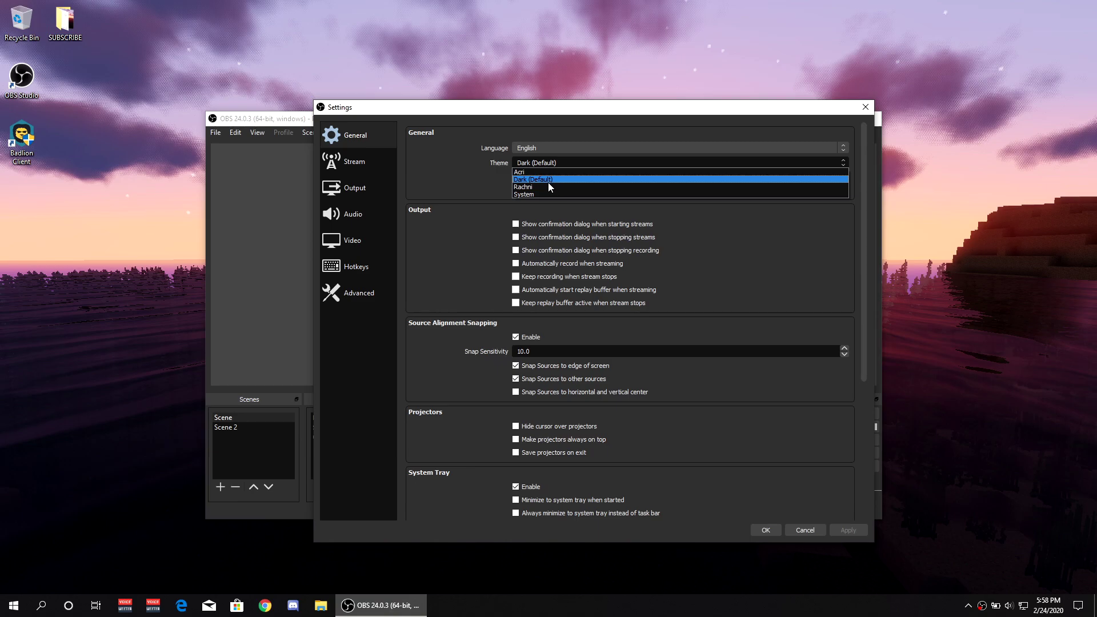
left_click(498, 170)
left_click(561, 163)
left_click(561, 164)
- Show the Stream page with the YouTube / YouTube Gaming service and primary ingest server
left_click(367, 162)
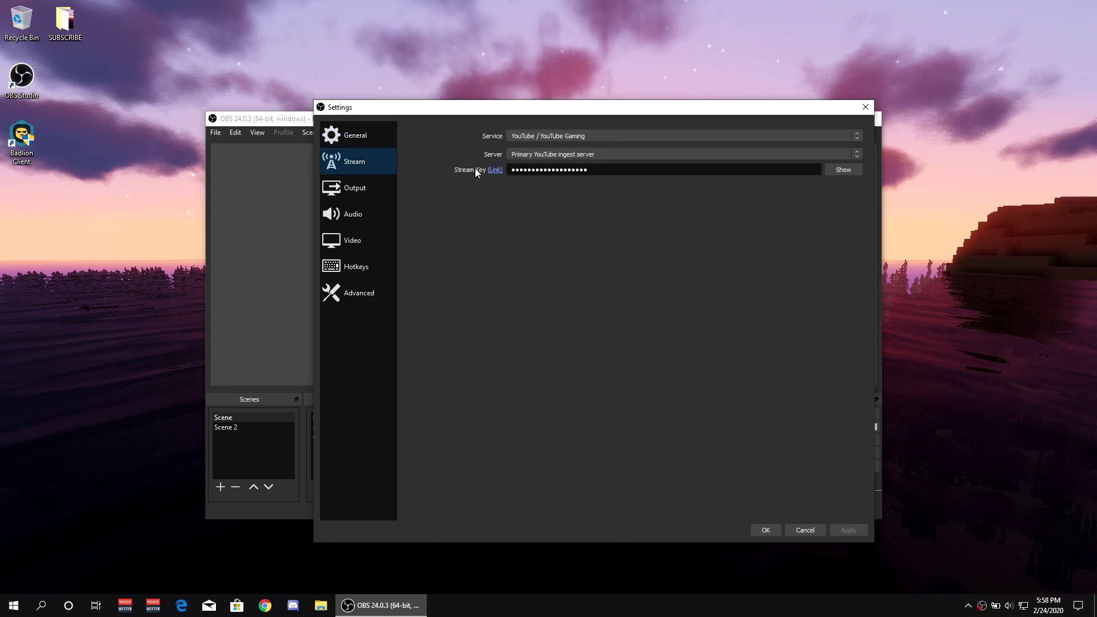
left_click(358, 136)
left_click(378, 165)
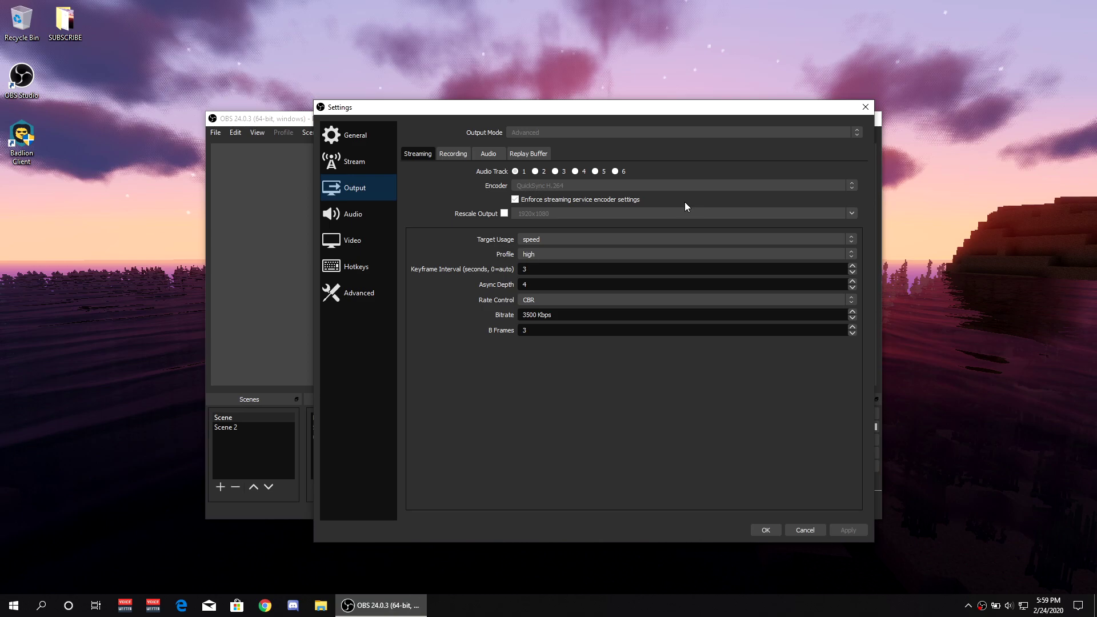
- Switch the Output page to the Recording tab with QuickSync H.264 at 30000 Kbps
left_click(459, 153)
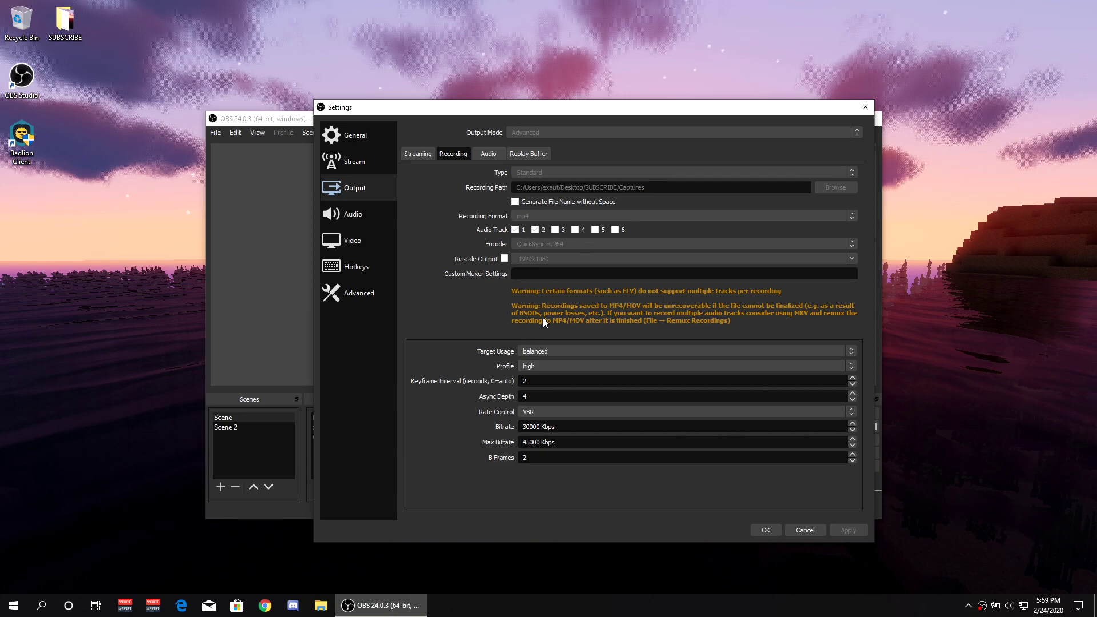
- Move the Settings window up and to the right
left_click_drag(553, 112, 506, 85)
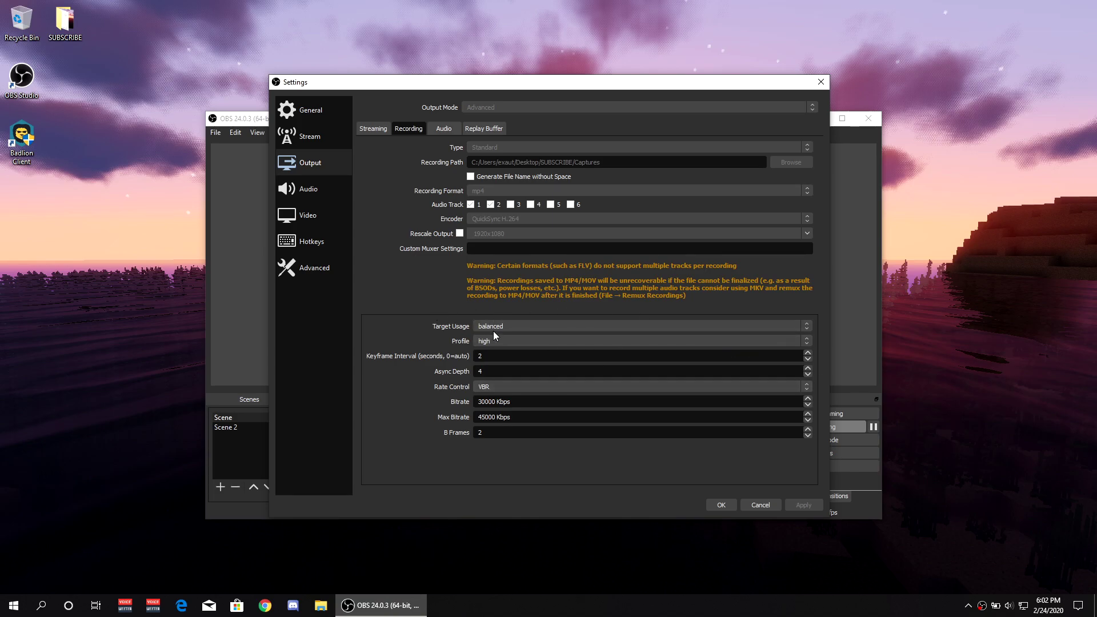
- Keep the recording encoder's Target Usage at balanced
left_click(527, 324)
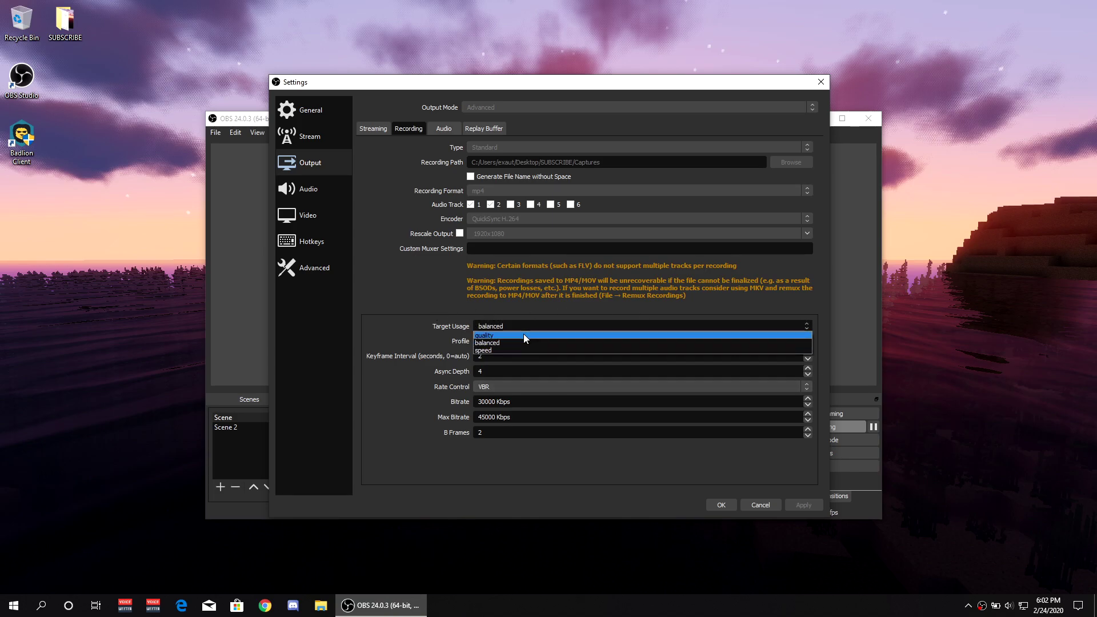
left_click(522, 341)
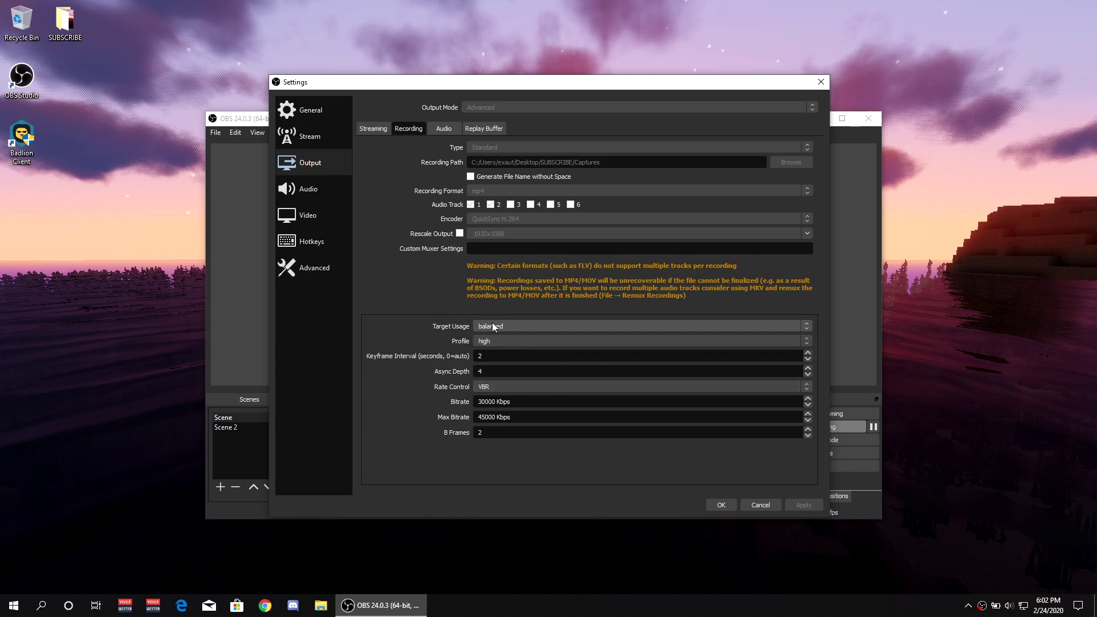
left_click(492, 324)
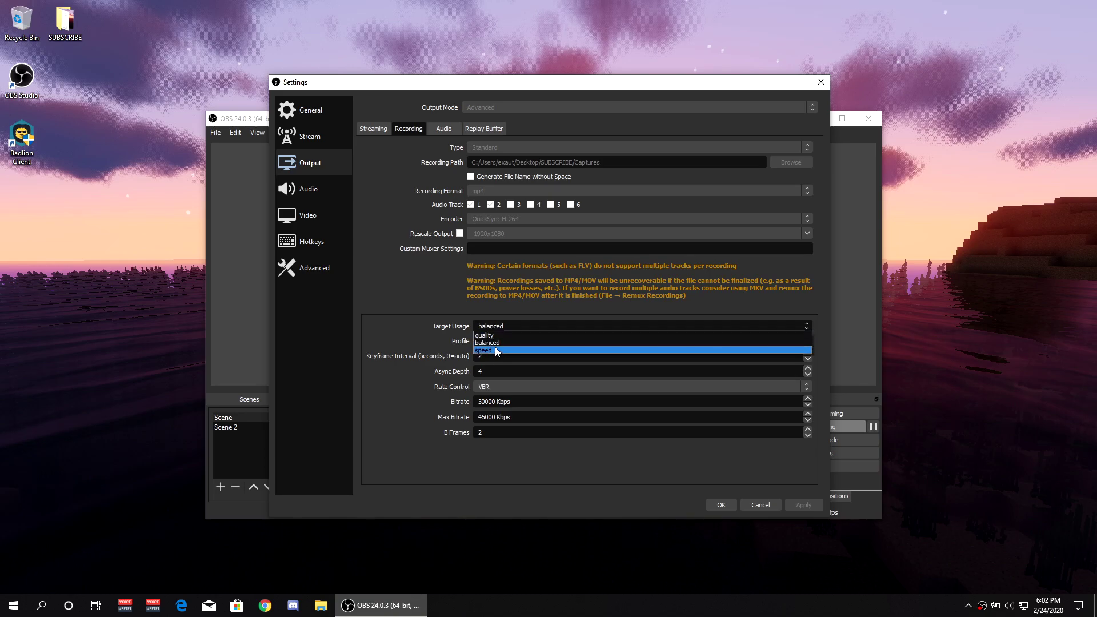
left_click(493, 327)
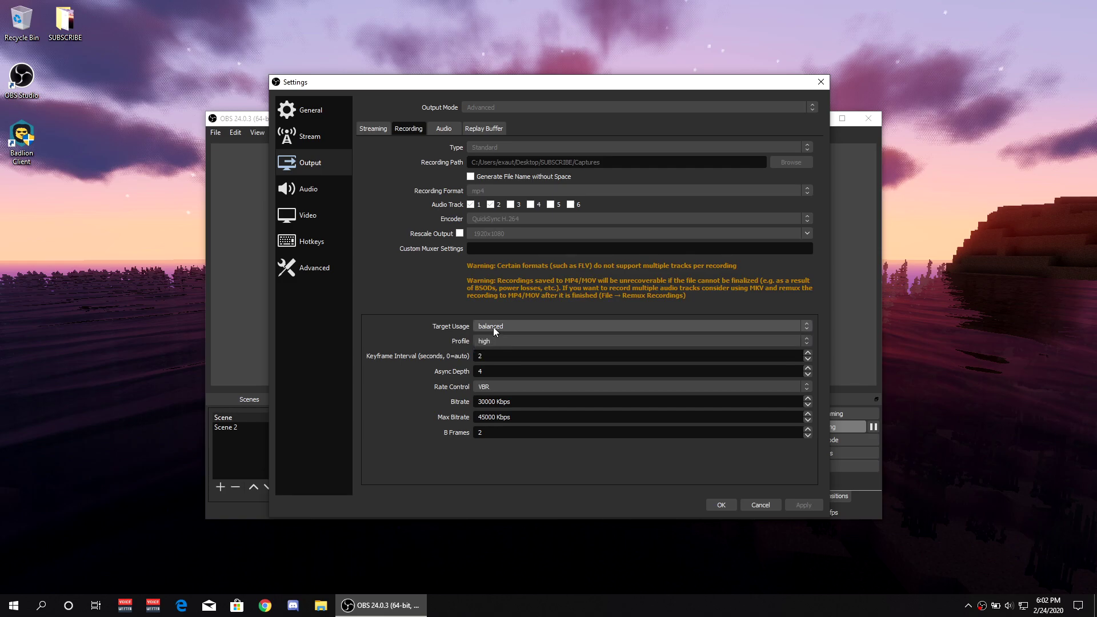
left_click(493, 327)
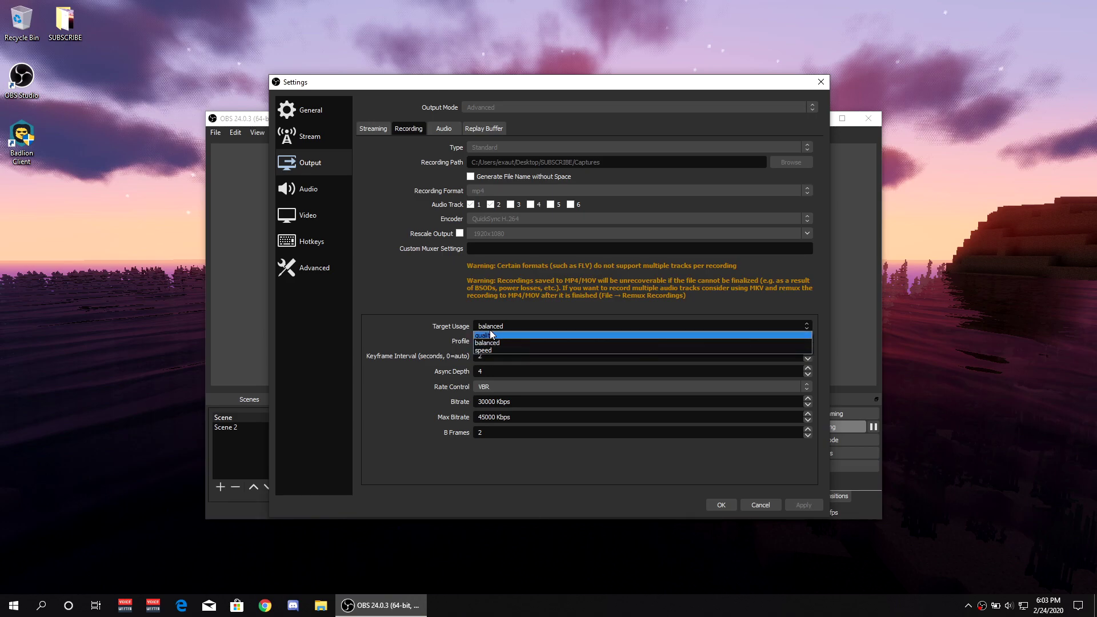
left_click(427, 359)
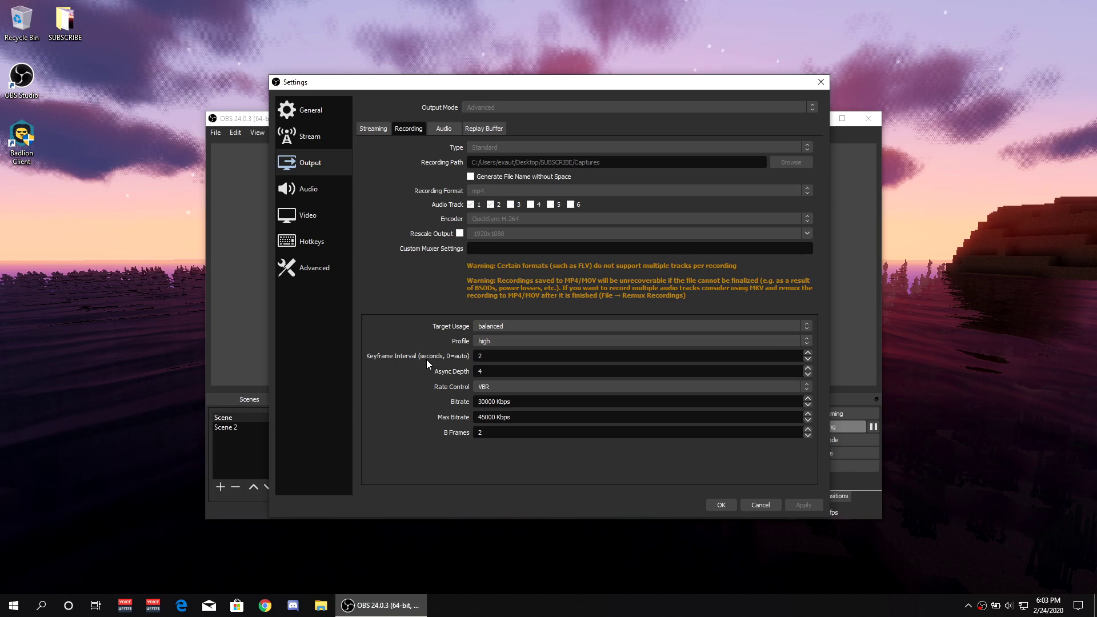
- Leave Rate Control on VBR and select the 30000 Kbps bitrate value
left_click(490, 386)
left_click(519, 386)
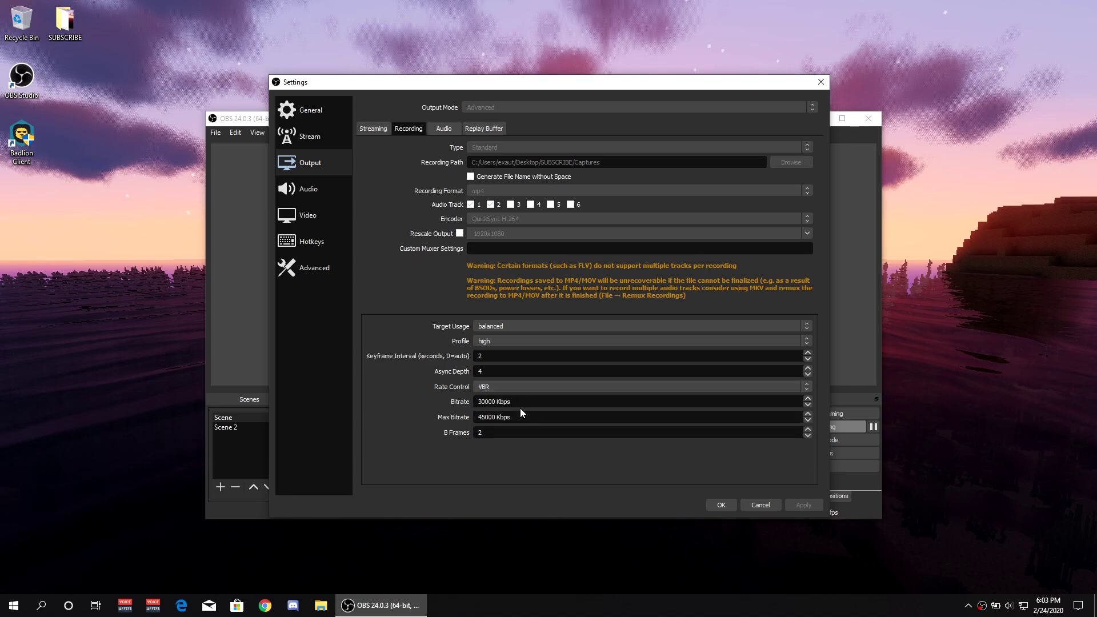
left_click(508, 386)
left_click(528, 399)
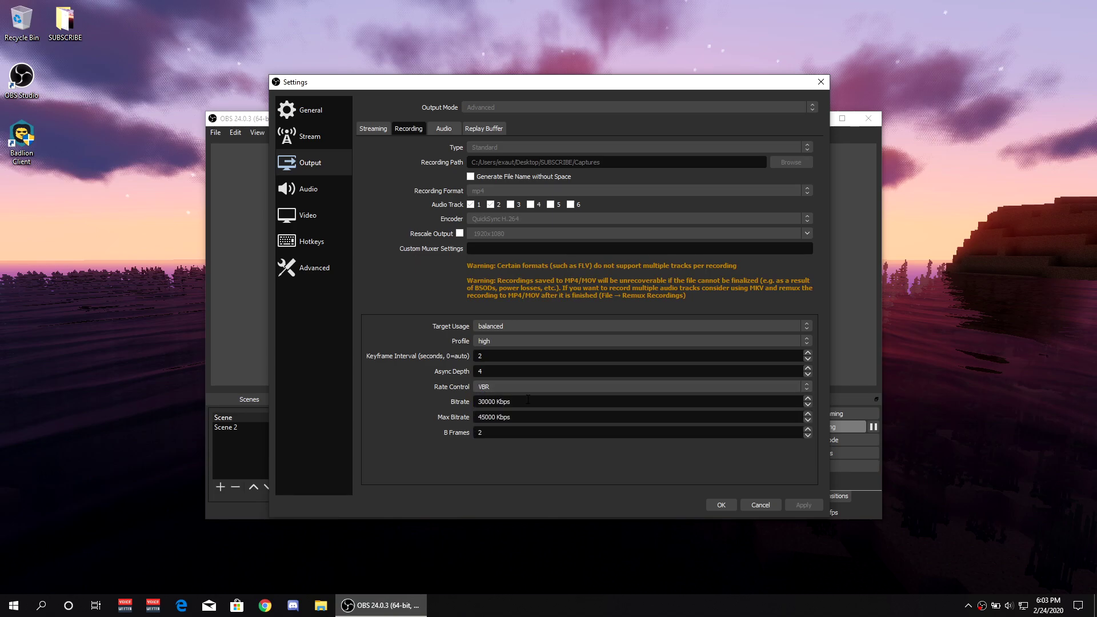
double_click(489, 402)
left_click(492, 402)
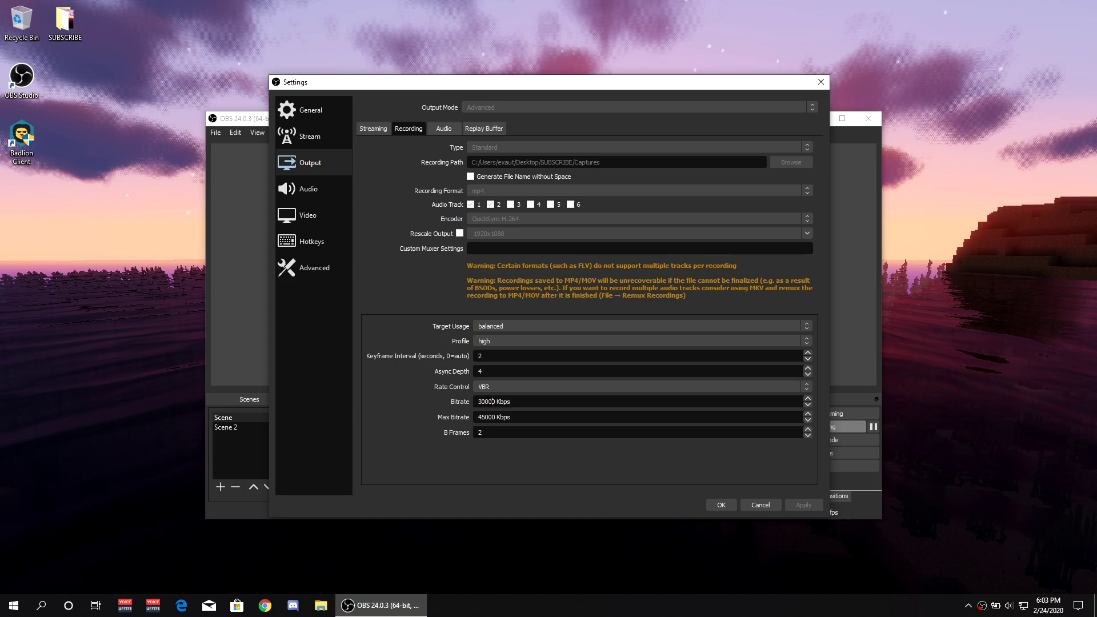
- Try CBR, switch Rate Control back to VBR, then open the Audio sample rate choices
left_click(511, 417)
scroll(582, 386, "up", 1)
left_click(582, 385)
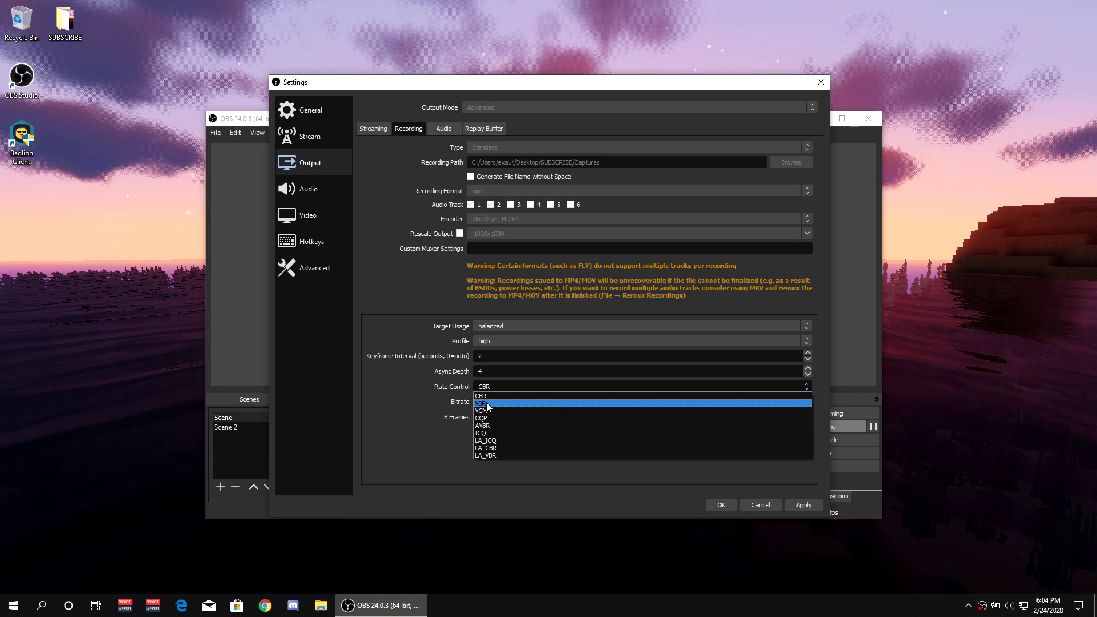
left_click(495, 386)
left_click(495, 386)
left_click(489, 404)
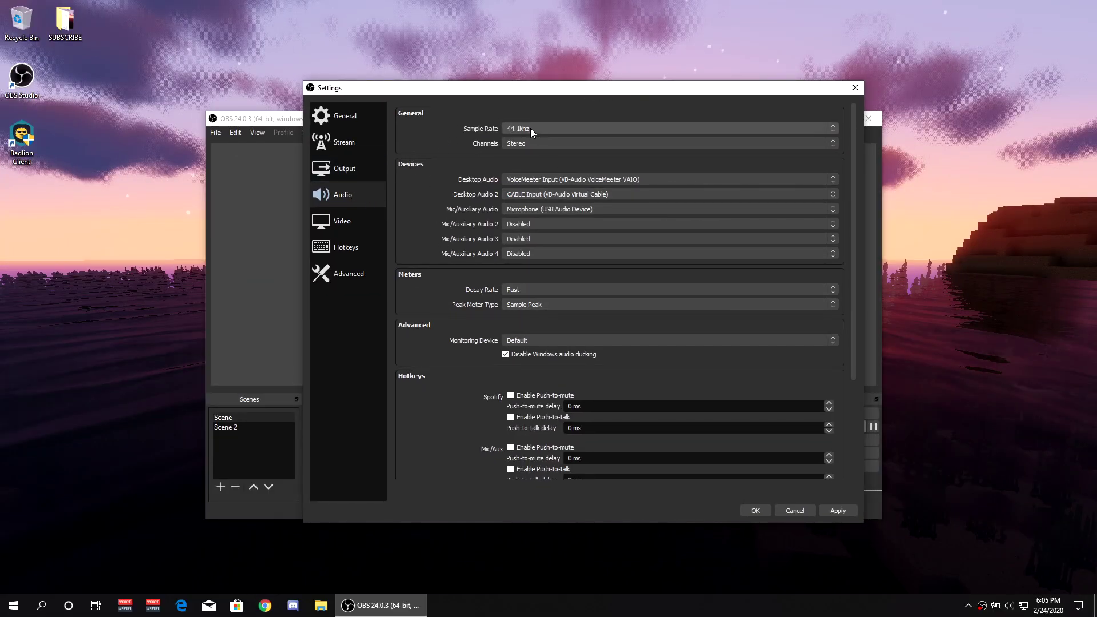
left_click(511, 129)
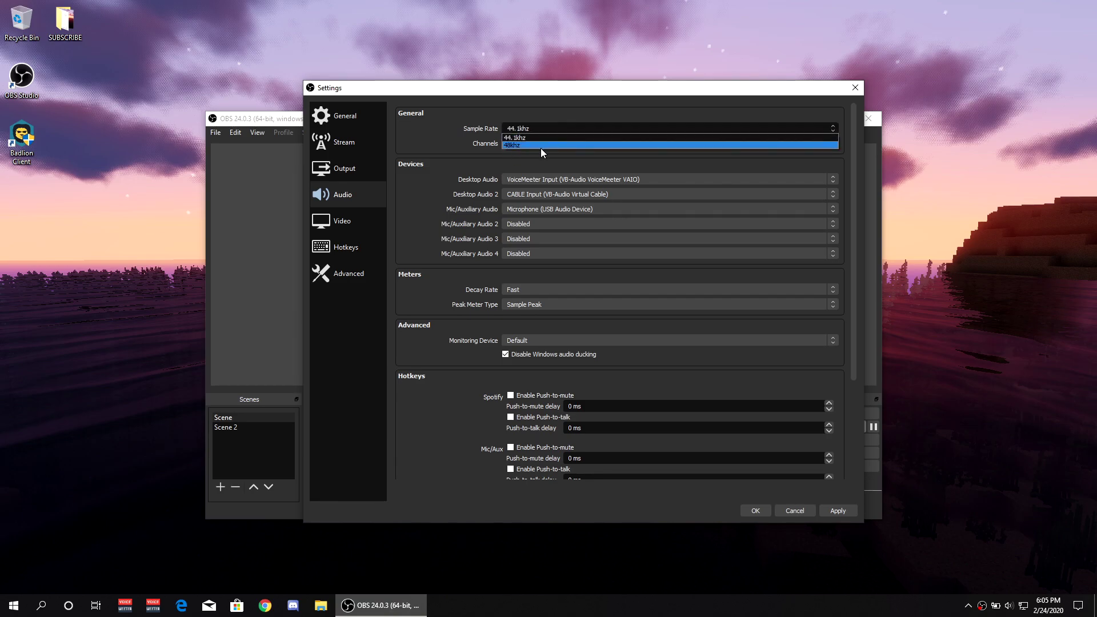
left_click(547, 120)
left_click(530, 125)
left_click(530, 127)
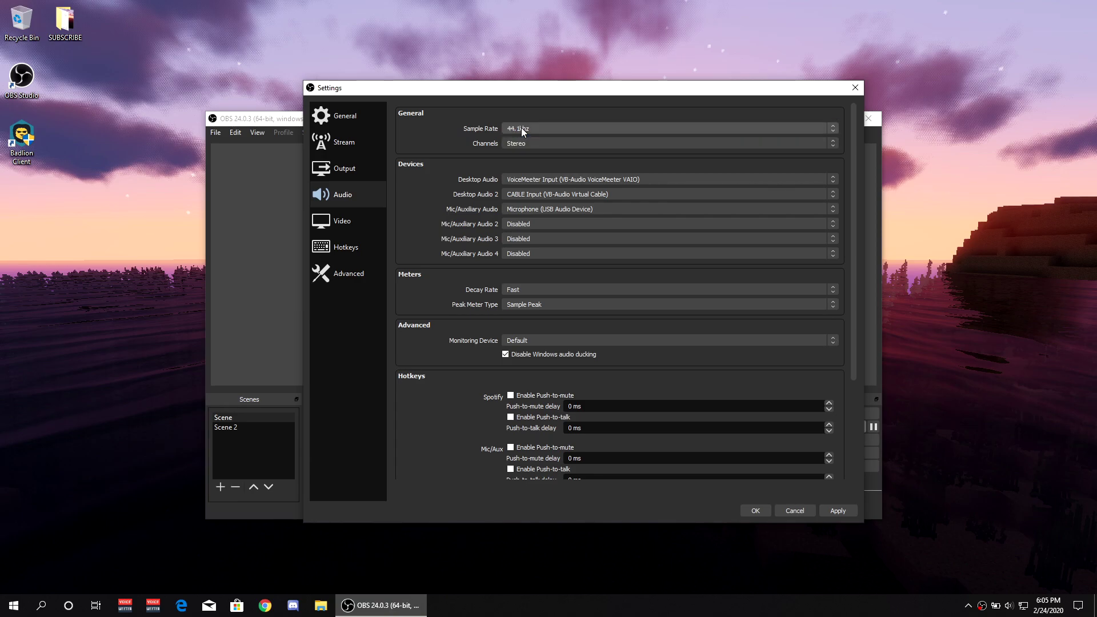
left_click(521, 129)
left_click(521, 128)
left_click(522, 129)
left_click(521, 128)
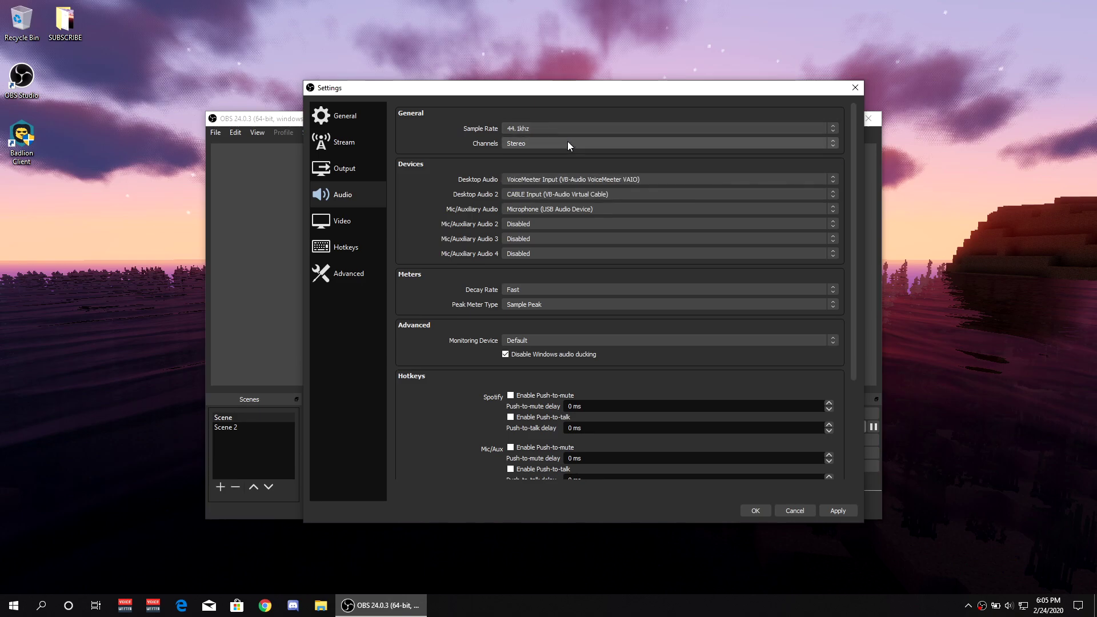
left_click(566, 143)
left_click(533, 143)
left_click(552, 141)
left_click(549, 141)
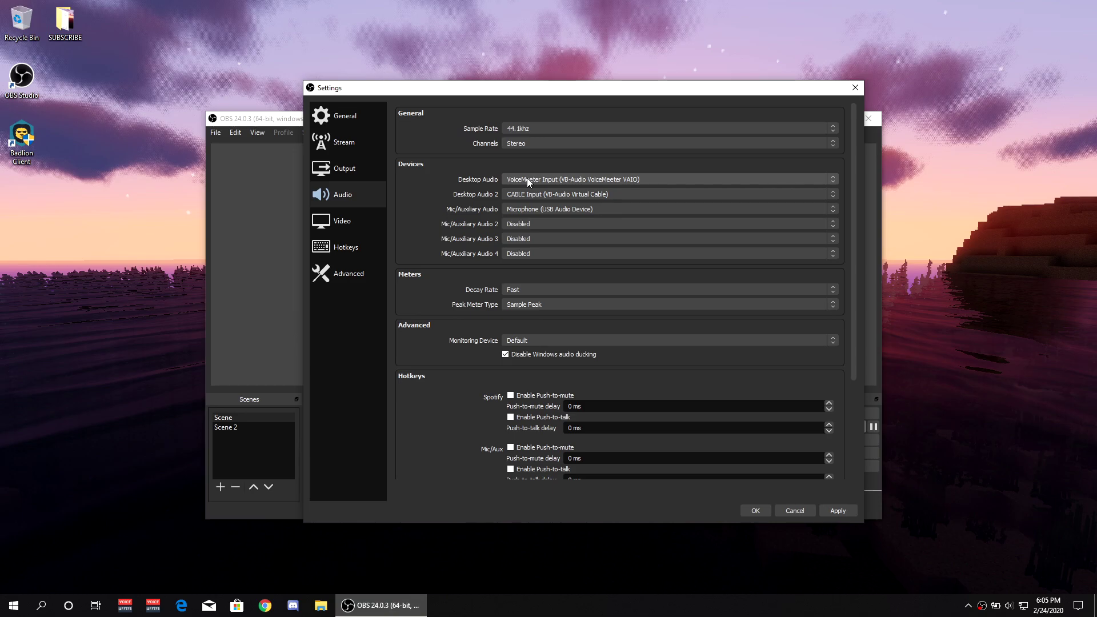
left_click(549, 180)
left_click(547, 179)
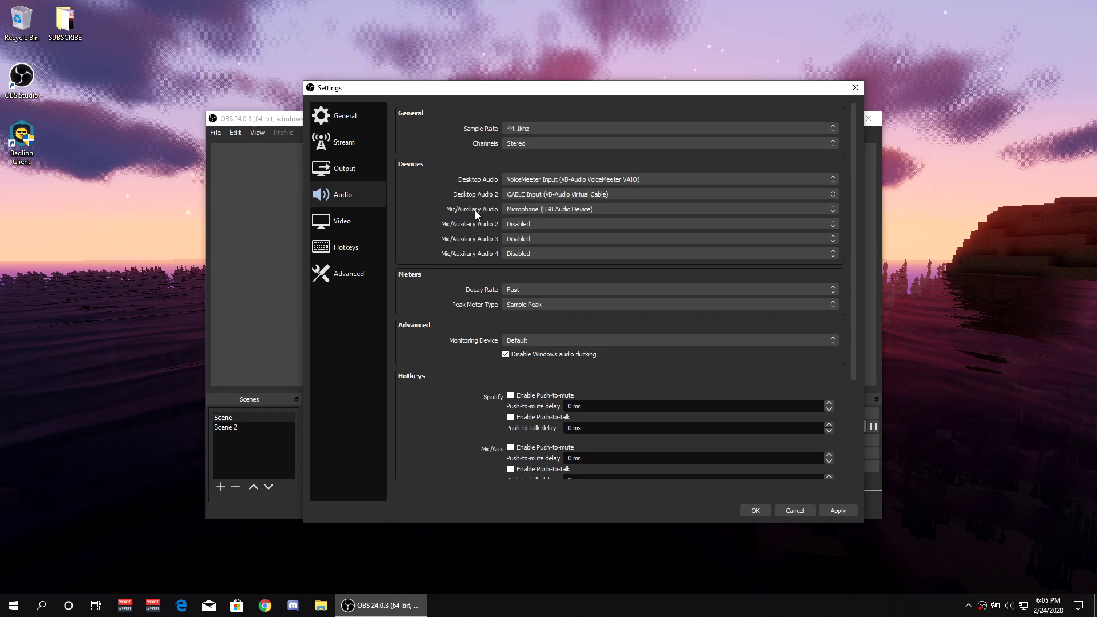
left_click(547, 194)
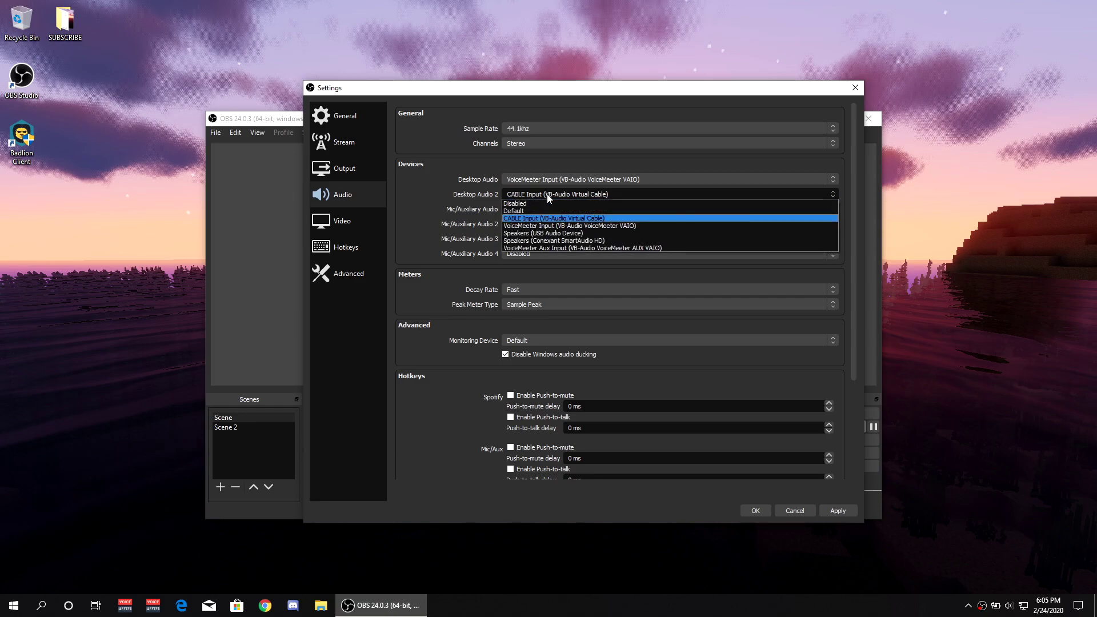
left_click(547, 193)
left_click(547, 194)
left_click(547, 194)
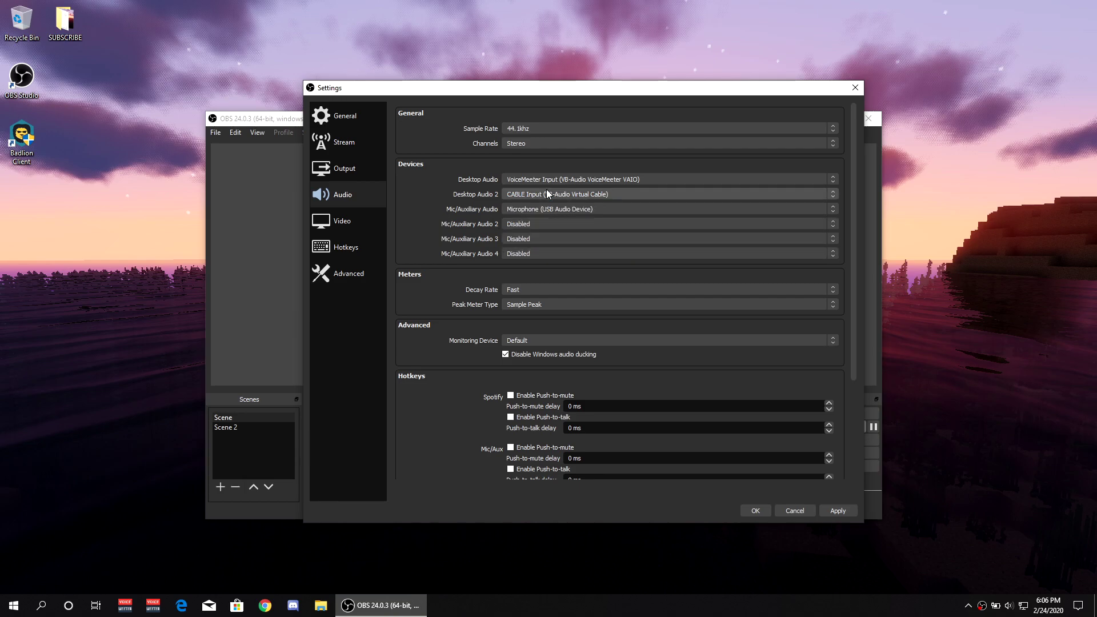
left_click(547, 194)
left_click(547, 194)
left_click(523, 194)
left_click(542, 194)
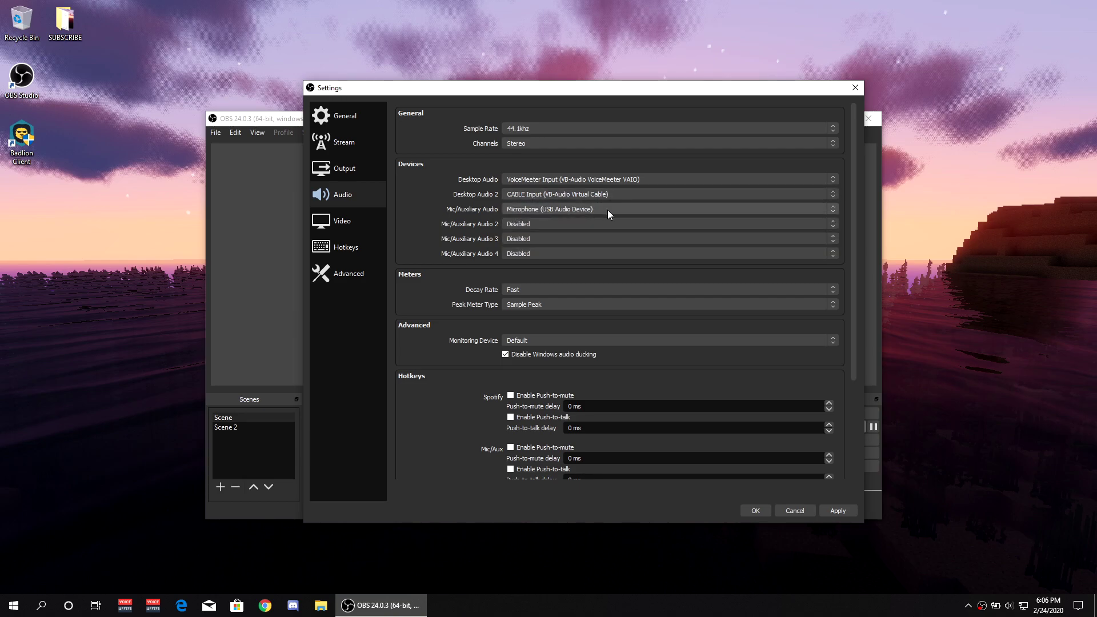
left_click(623, 193)
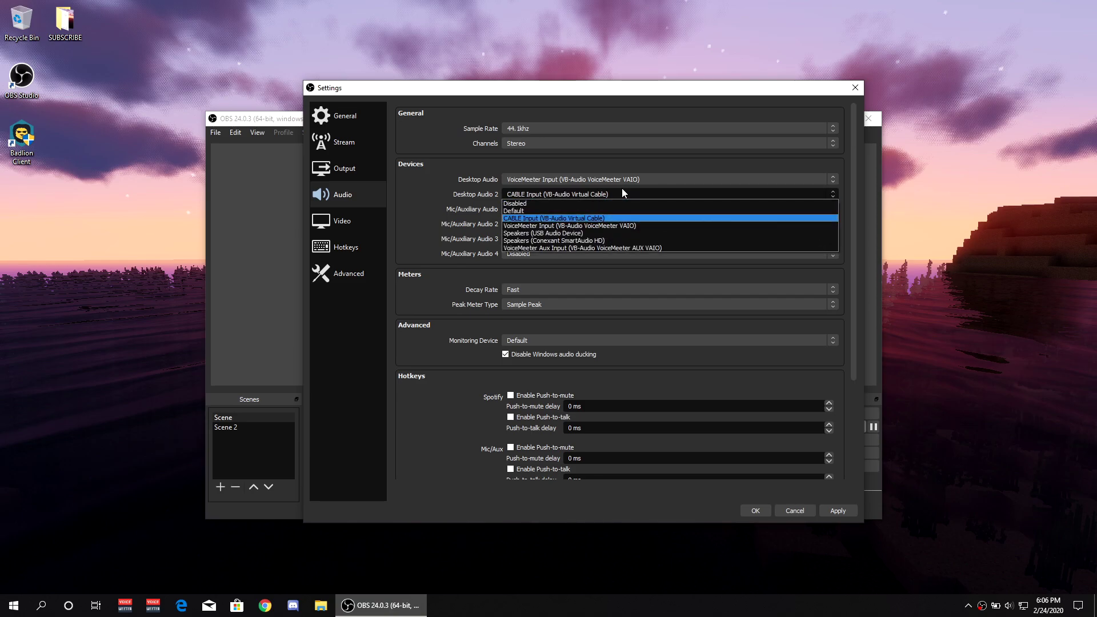
left_click(562, 193)
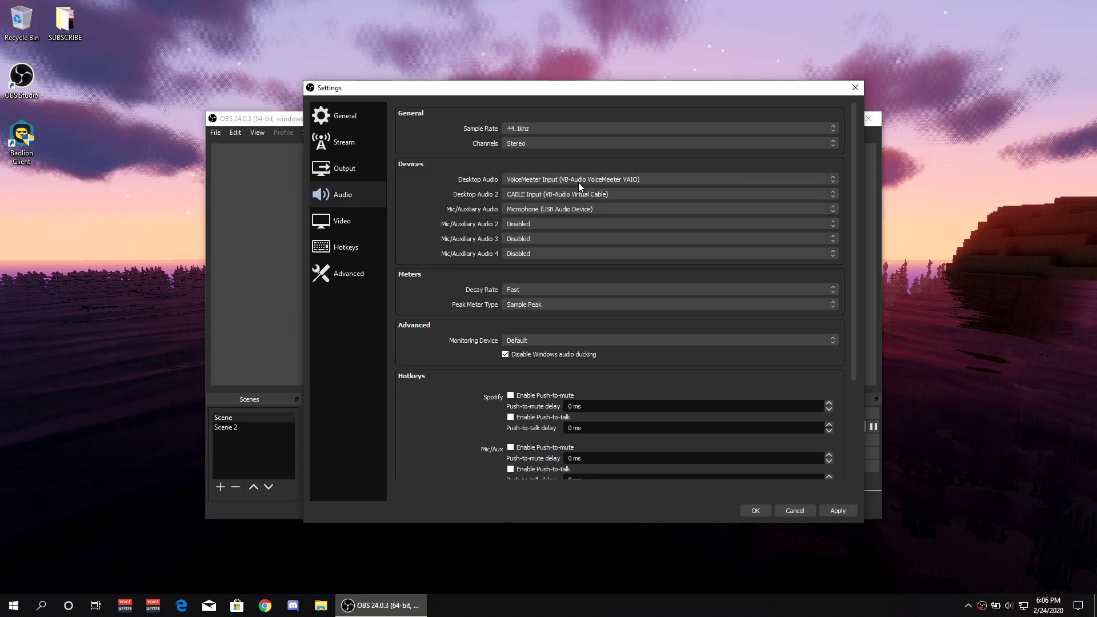
scroll(427, 334, "down", 5)
scroll(432, 368, "up", 5)
- Look over the locked Video settings, nudge the dialog, then move on to Hotkeys
left_click(362, 214)
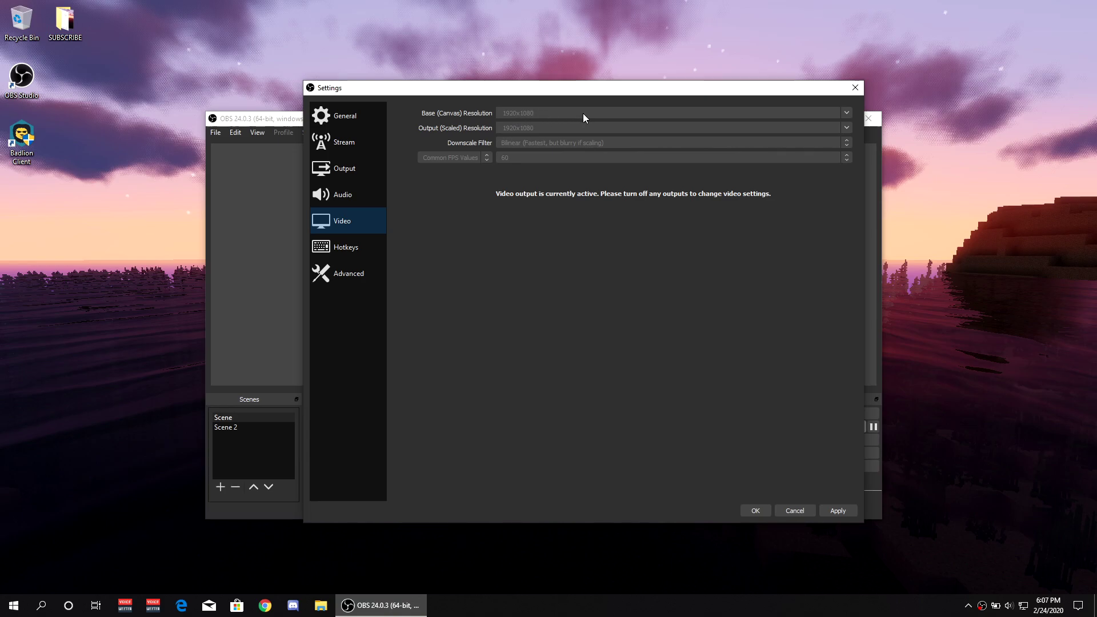
left_click_drag(595, 88, 561, 84)
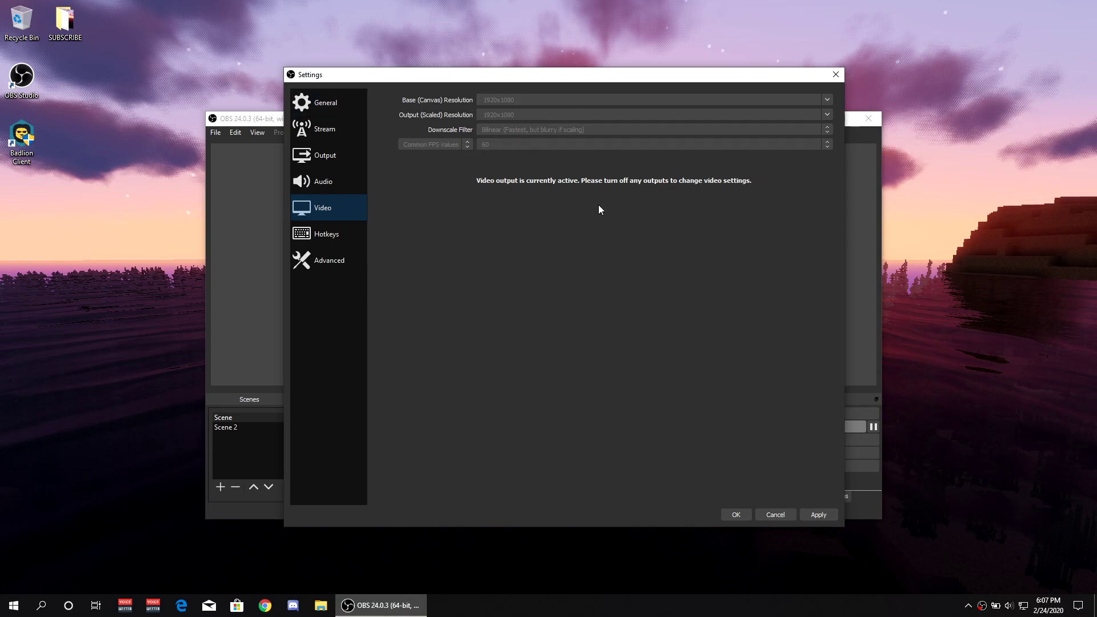
left_click(327, 234)
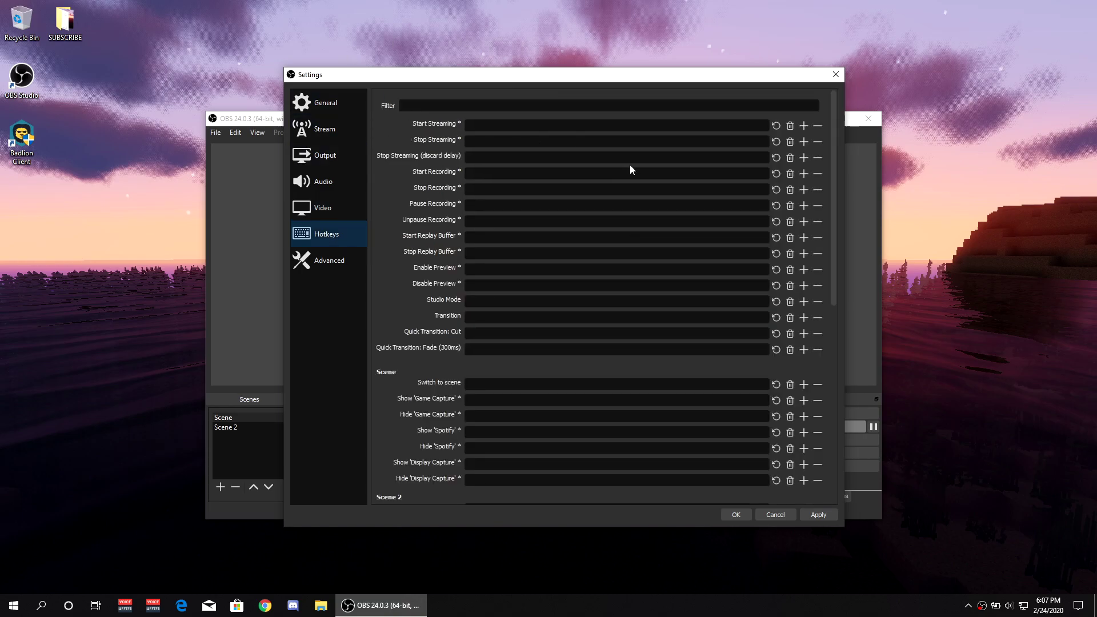
- Keep Advanced Process Priority at Normal, then return to the General page
left_click(329, 260)
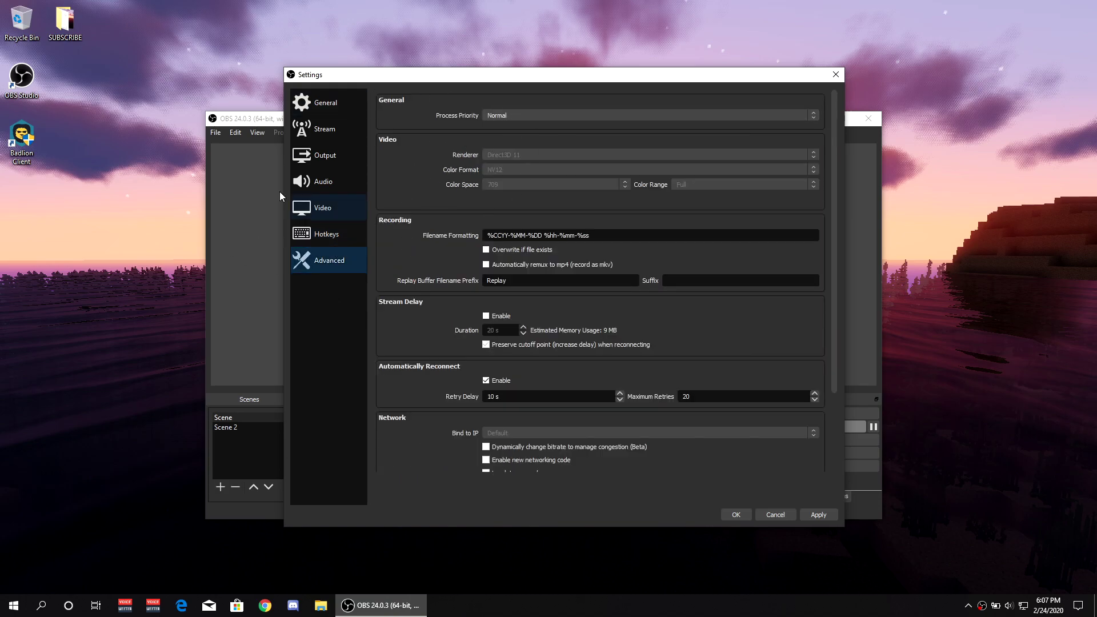
left_click(551, 114)
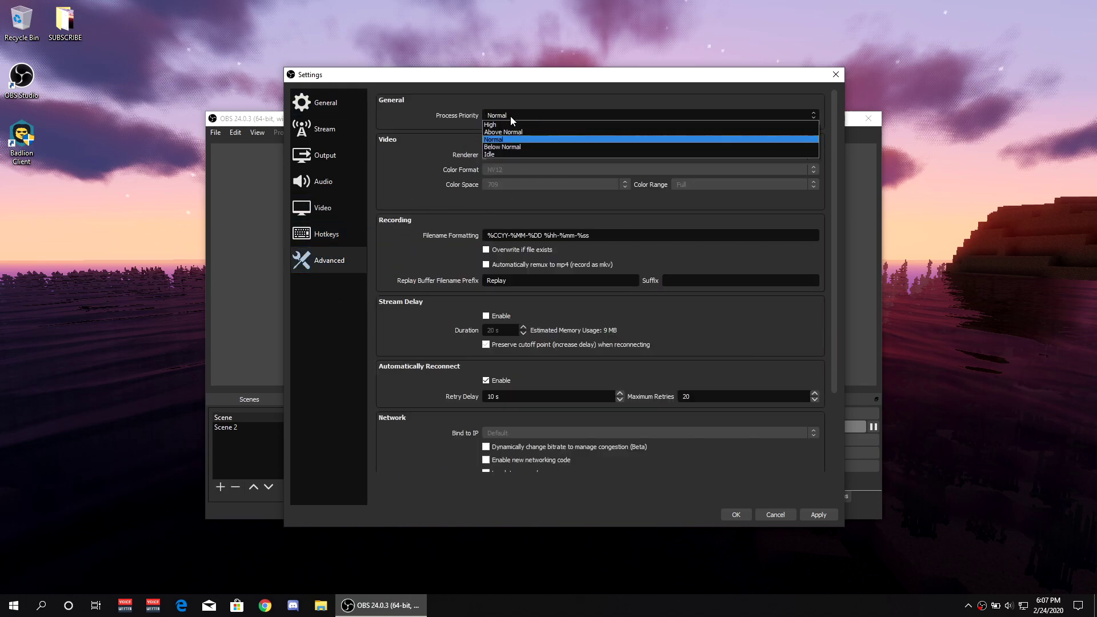
left_click(493, 115)
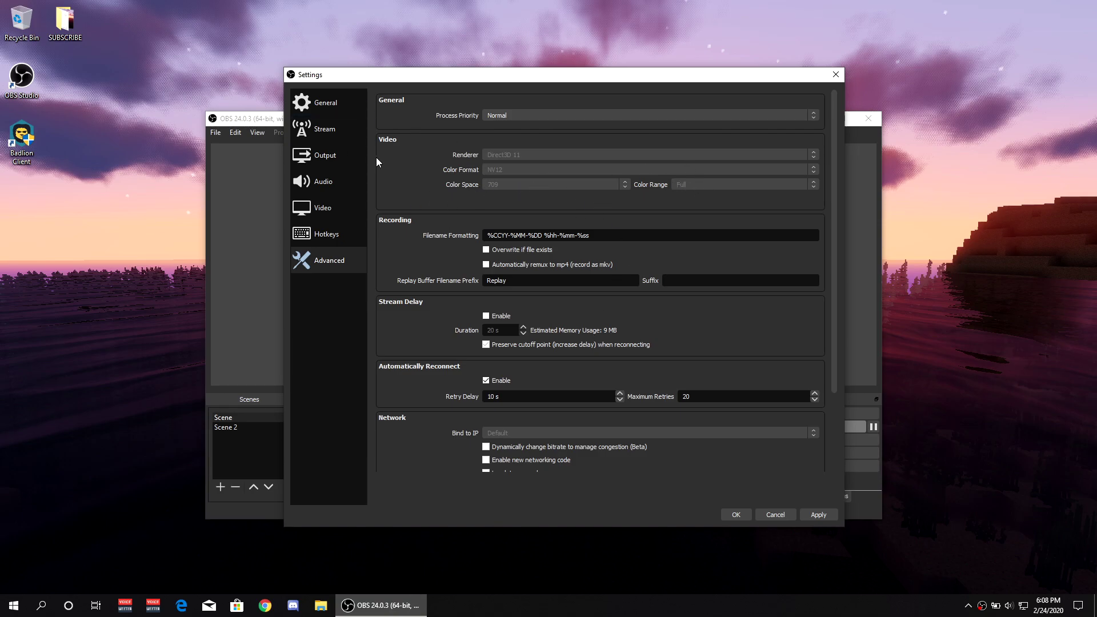
left_click(318, 108)
- Close the Settings dialog and drag the recording OBS main window right and down into place
left_click(338, 215)
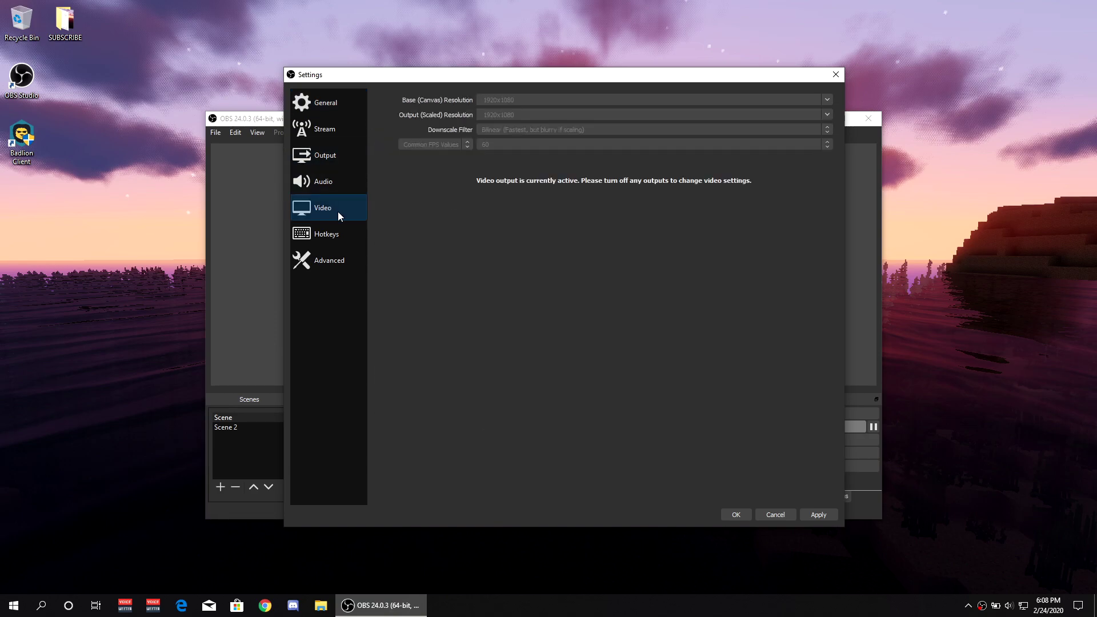
key("Escape")
left_click_drag(653, 78, 691, 87)
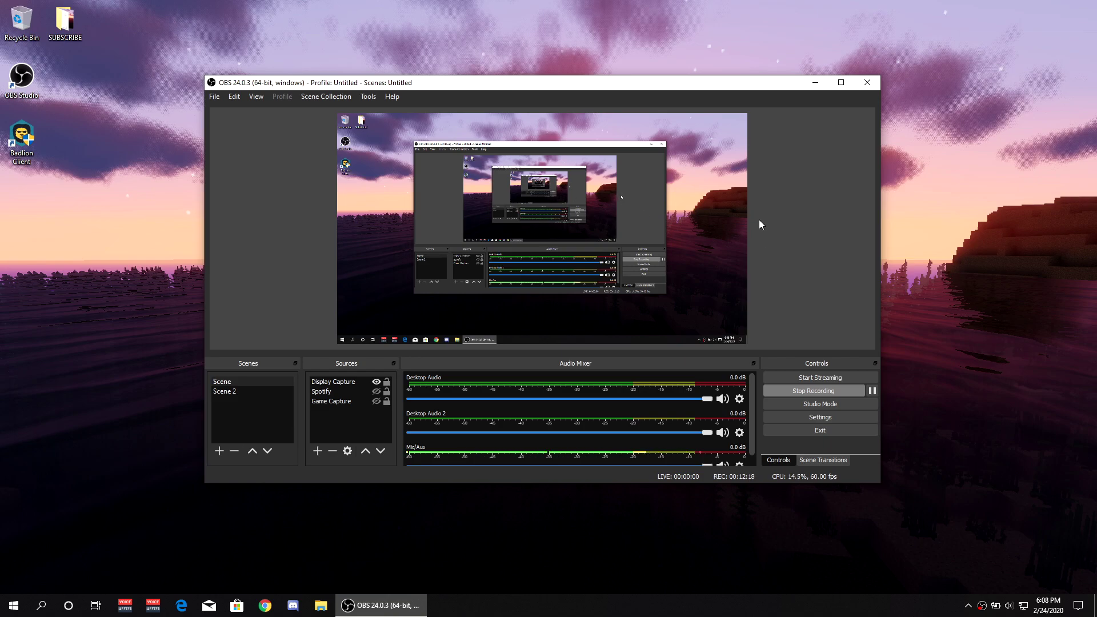
left_click_drag(740, 88, 765, 87)
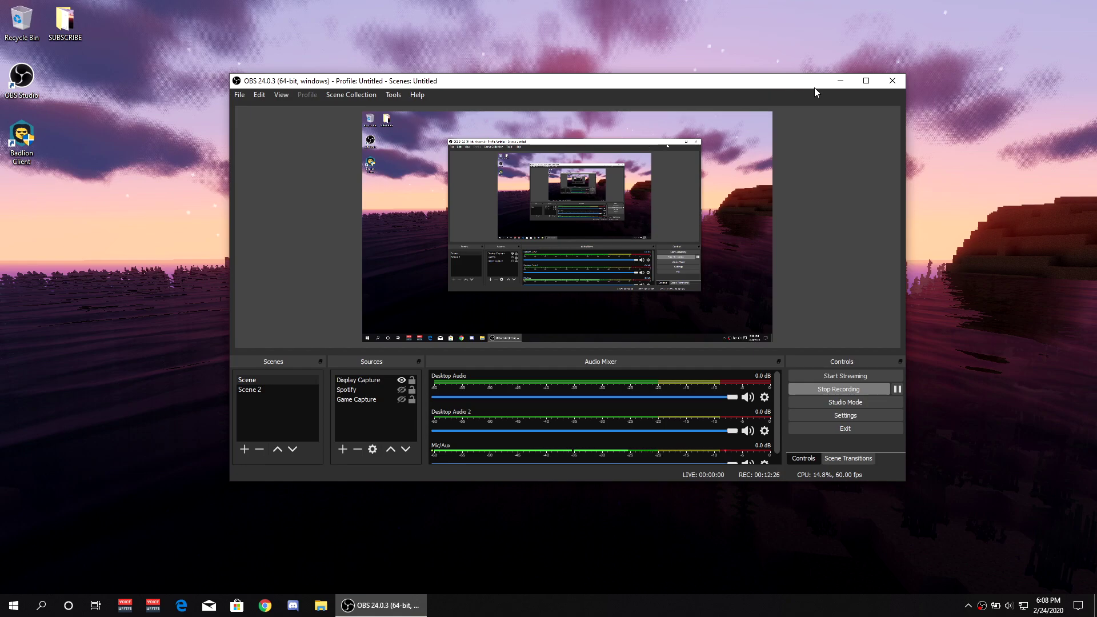
left_click_drag(814, 88, 794, 90)
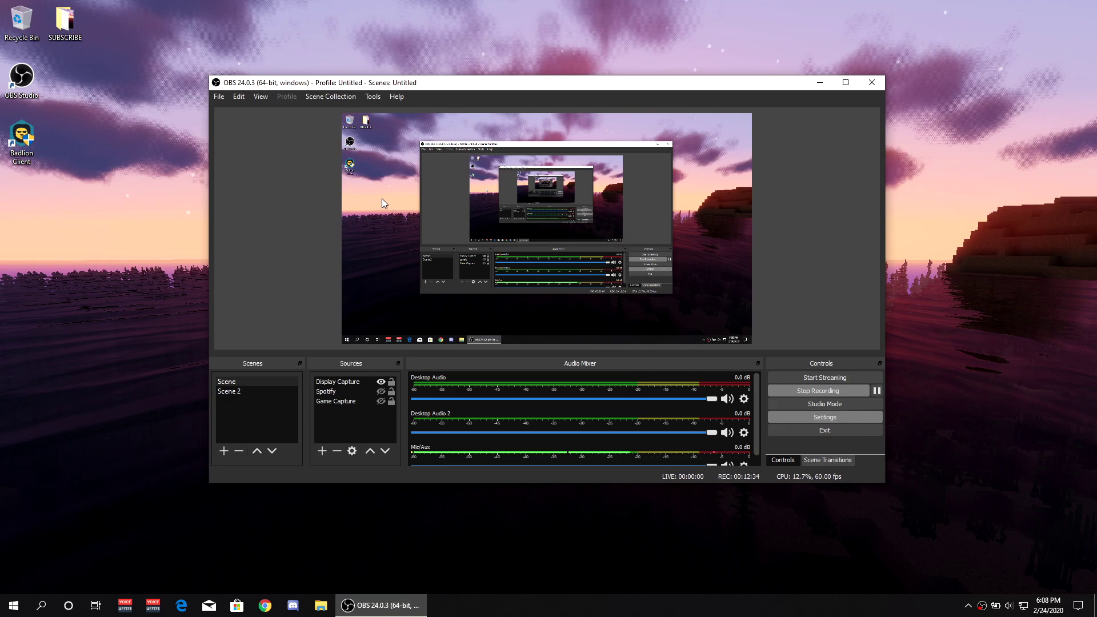
left_click_drag(773, 87, 734, 111)
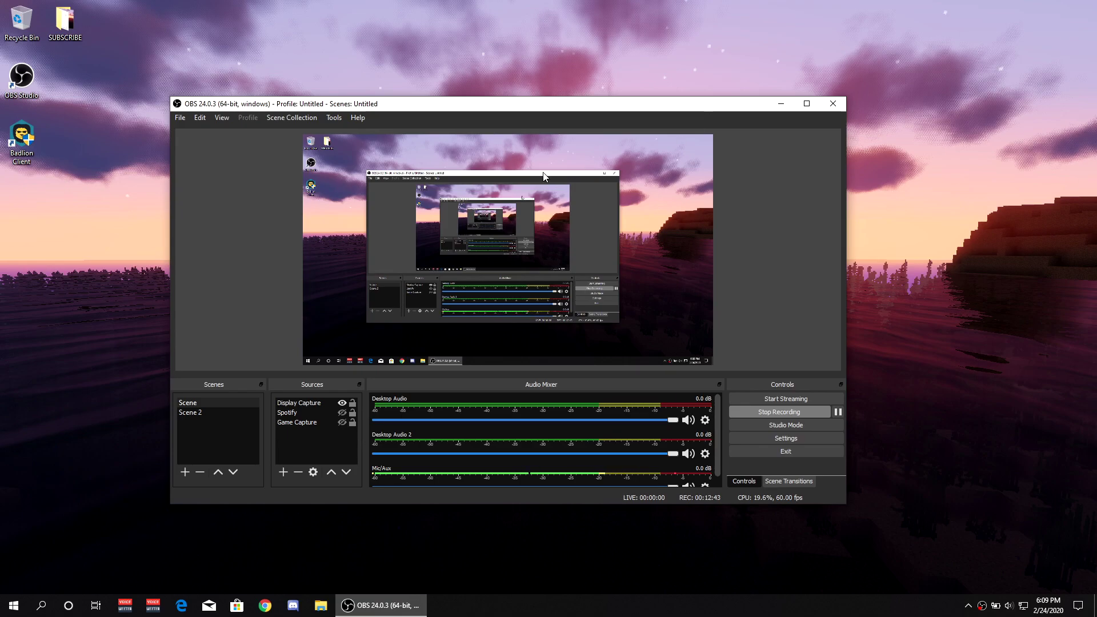